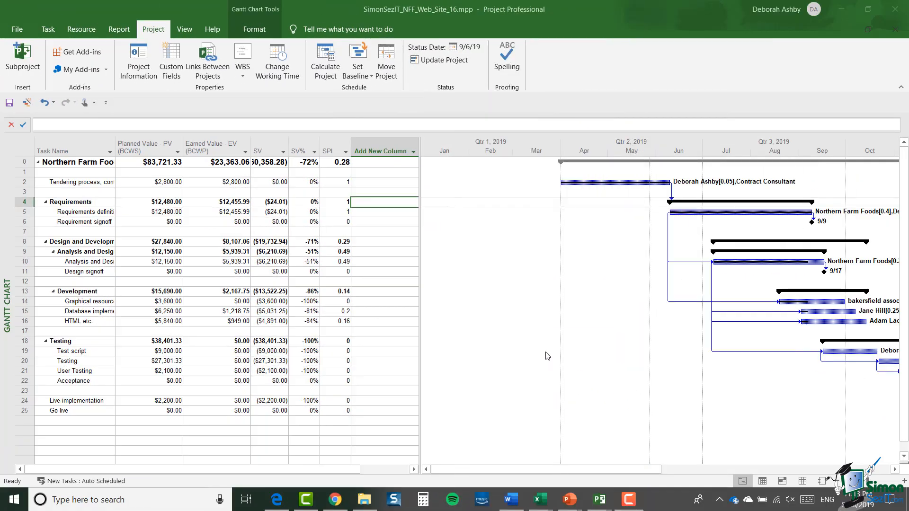
- Set the baseline for only the User Testing task, rolling up to all summary tasks, and overwrite the existing baseline data
{"action": "left_click", "coordinate": [24, 371]}
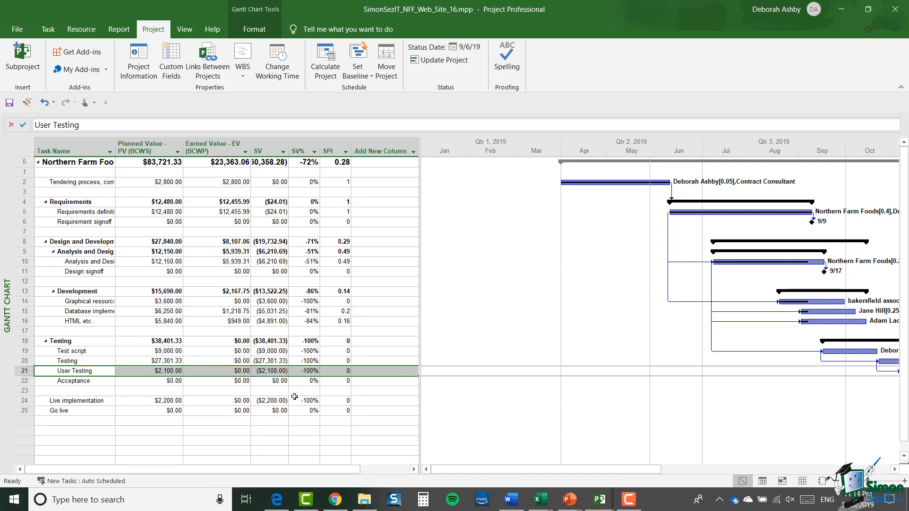
{"action": "left_click", "coordinate": [30, 186]}
{"action": "left_click", "coordinate": [25, 202]}
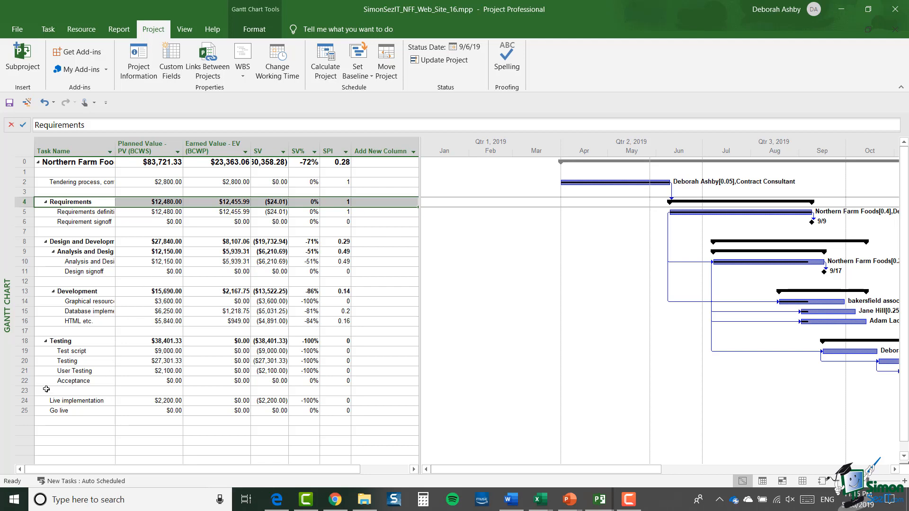
{"action": "left_click", "coordinate": [26, 371]}
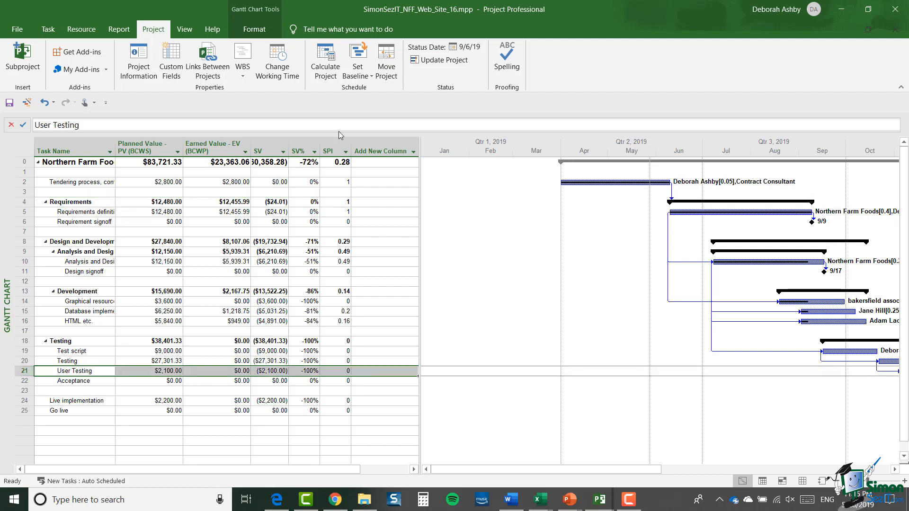
{"action": "left_click", "coordinate": [359, 76]}
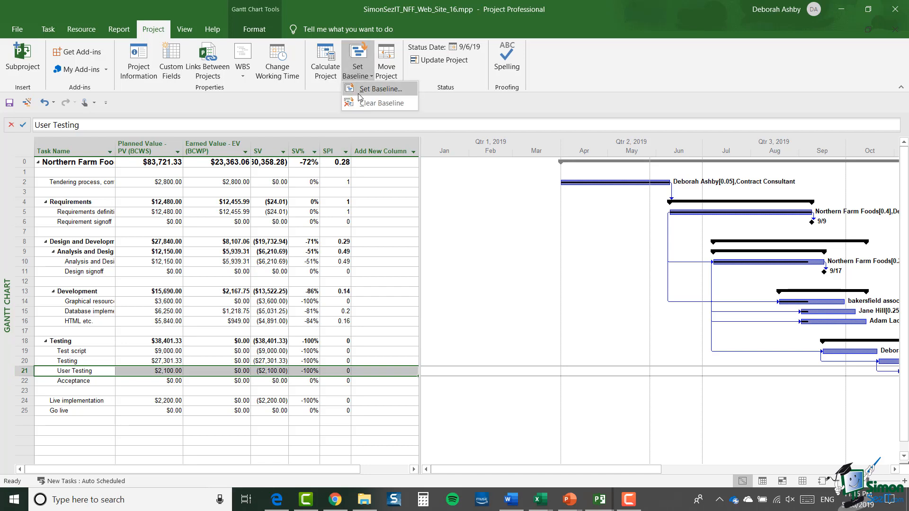
{"action": "left_click", "coordinate": [378, 89]}
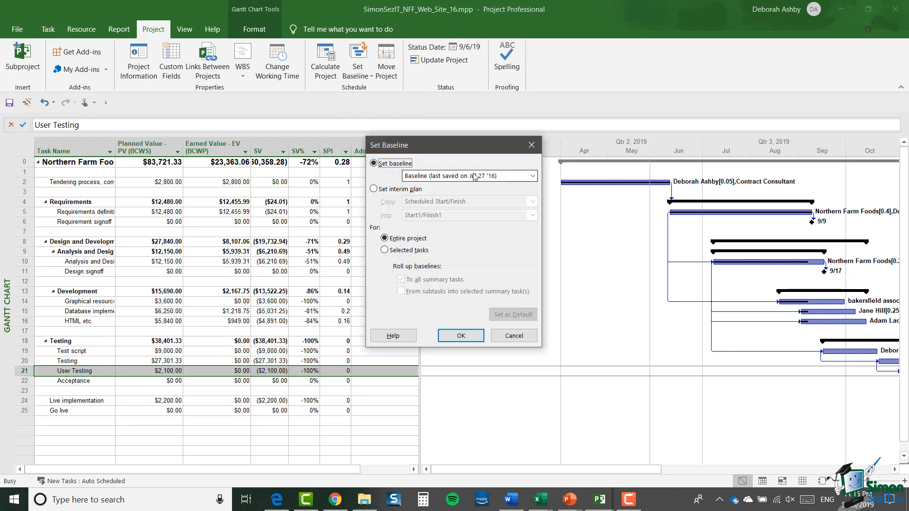
{"action": "left_click", "coordinate": [385, 250]}
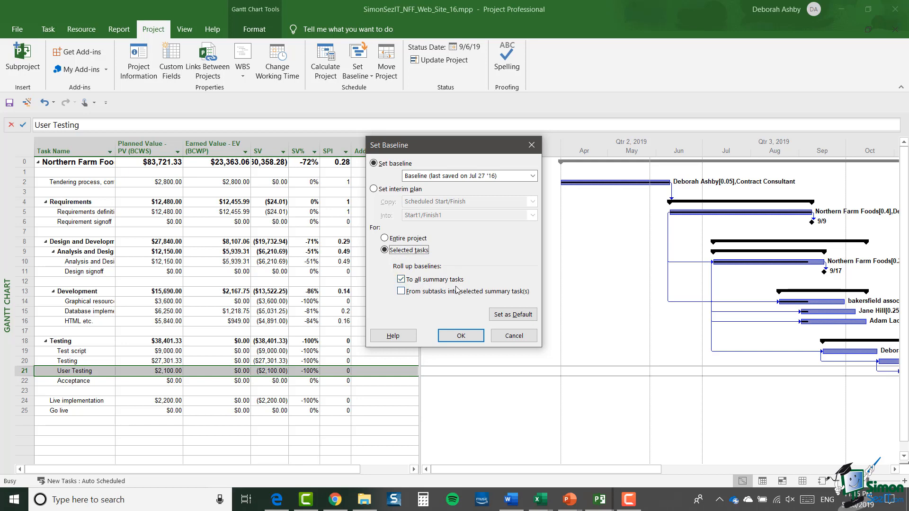
{"action": "left_click", "coordinate": [467, 338]}
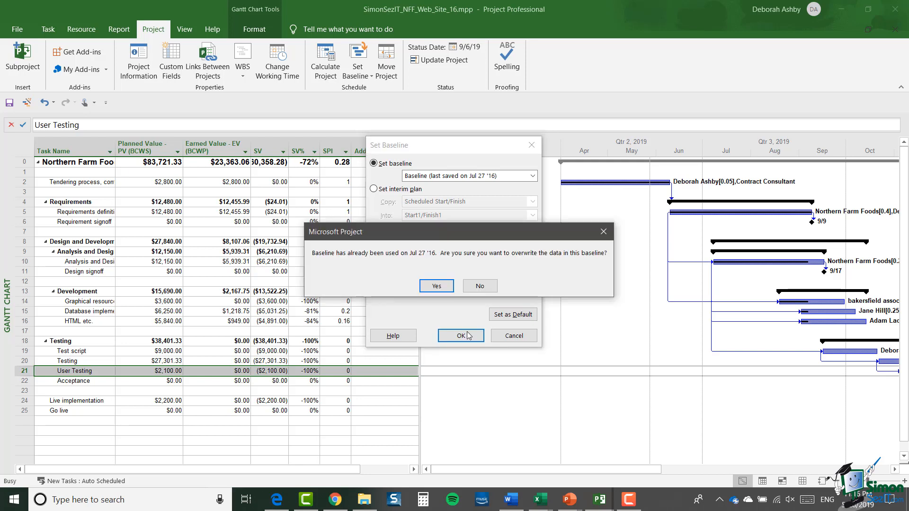
{"action": "left_click", "coordinate": [443, 288]}
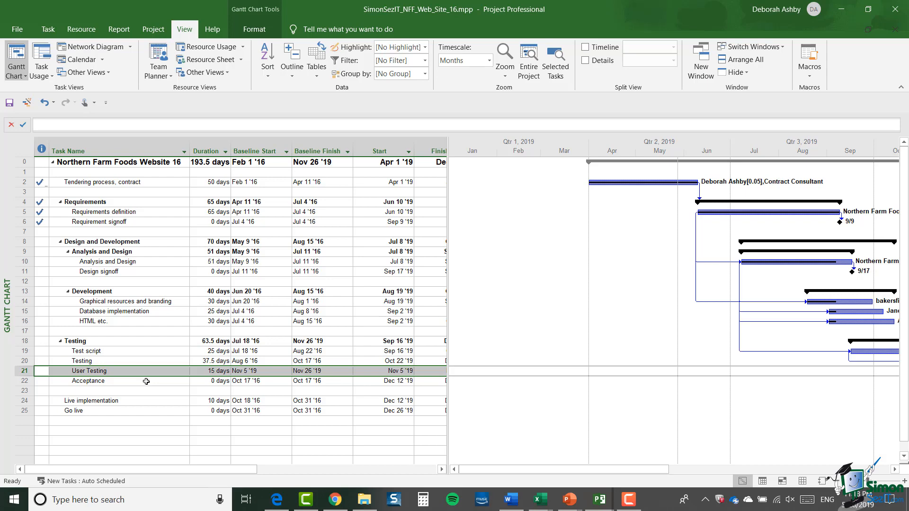
- Open the User Testing task's advanced information and examine its earned value method choices
{"action": "double_click", "coordinate": [27, 374]}
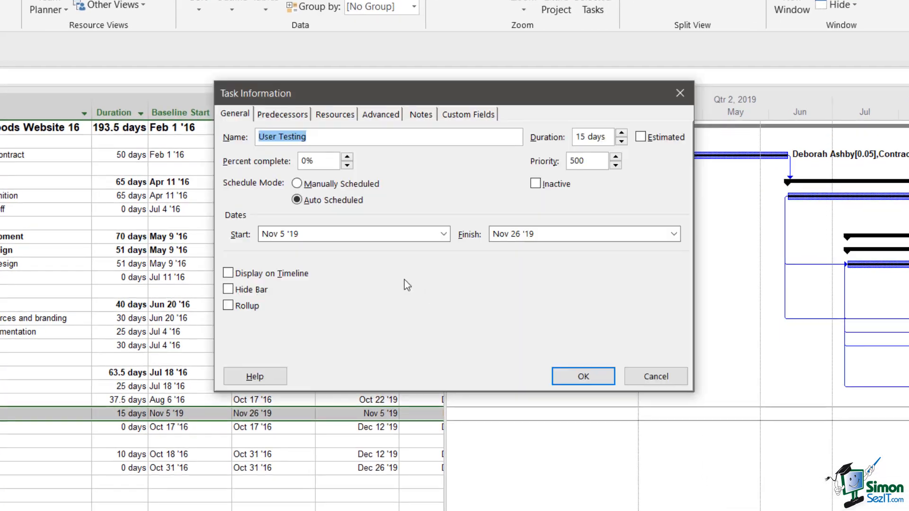
{"action": "left_click", "coordinate": [378, 116]}
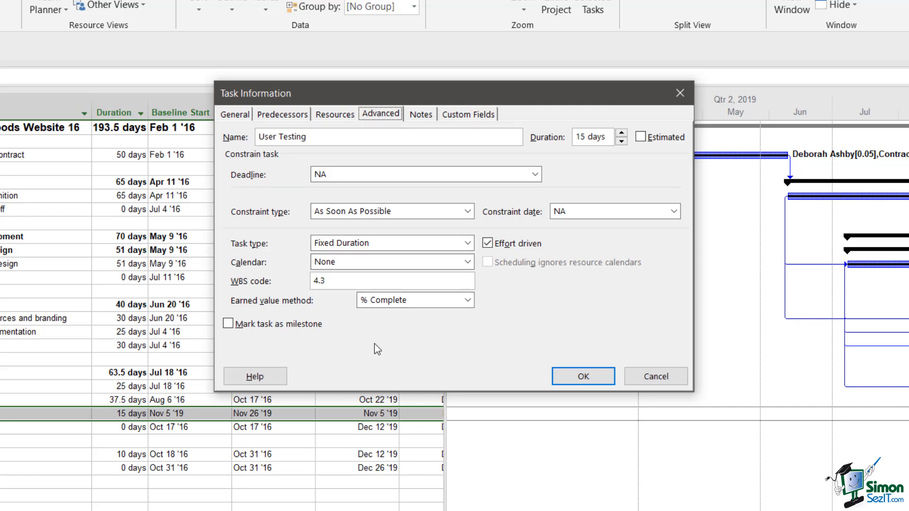
{"action": "left_click", "coordinate": [467, 300]}
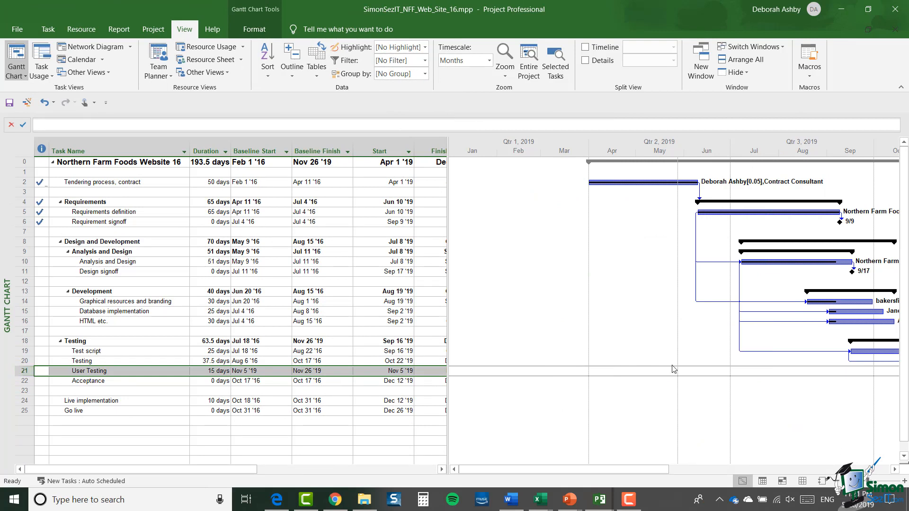
- Examine the default task method and calculation baseline choices in the project's advanced Earned Value options
{"action": "left_click", "coordinate": [17, 29]}
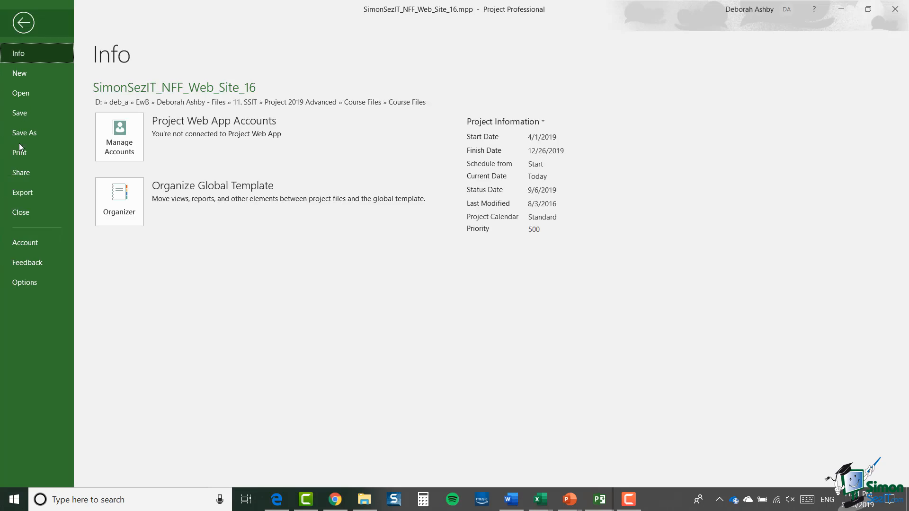
{"action": "left_click", "coordinate": [36, 283]}
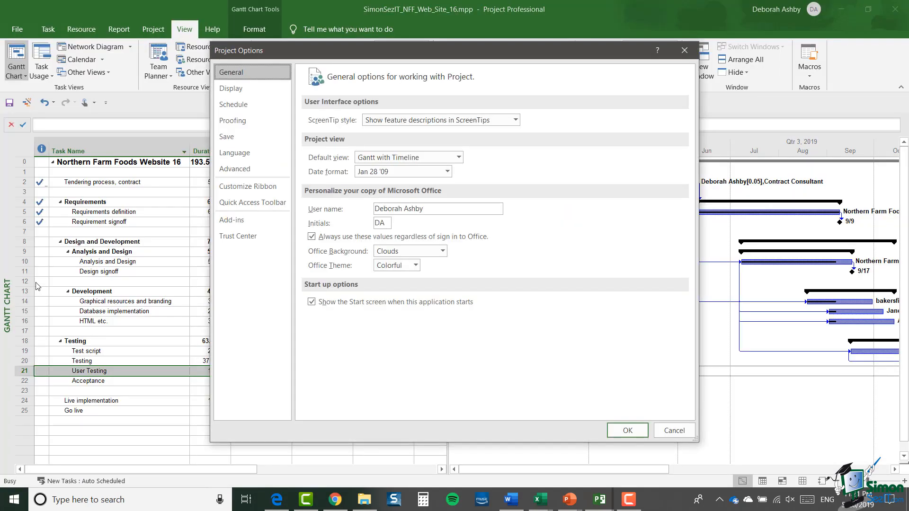
{"action": "left_click", "coordinate": [237, 170]}
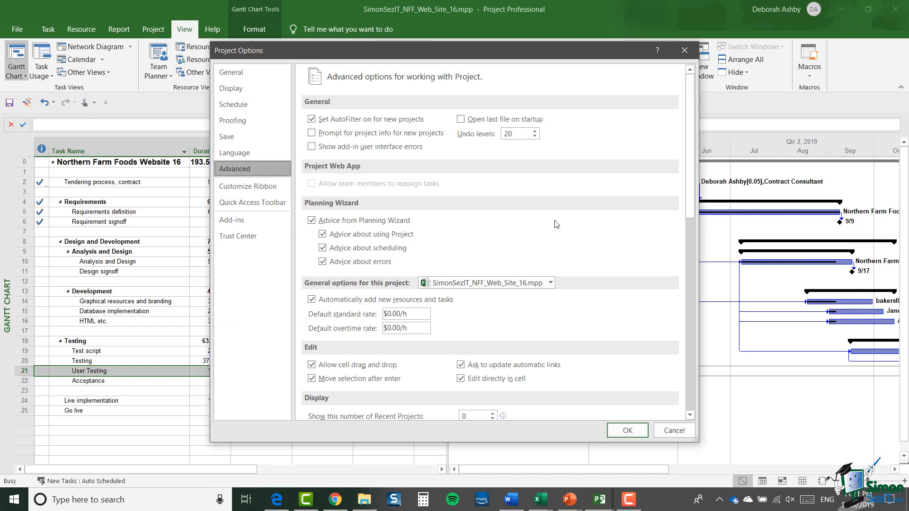
{"action": "scroll", "coordinate": [556, 225], "scroll_direction": "down", "scroll_amount": 3}
{"action": "scroll", "coordinate": [556, 225], "scroll_direction": "down", "scroll_amount": 5}
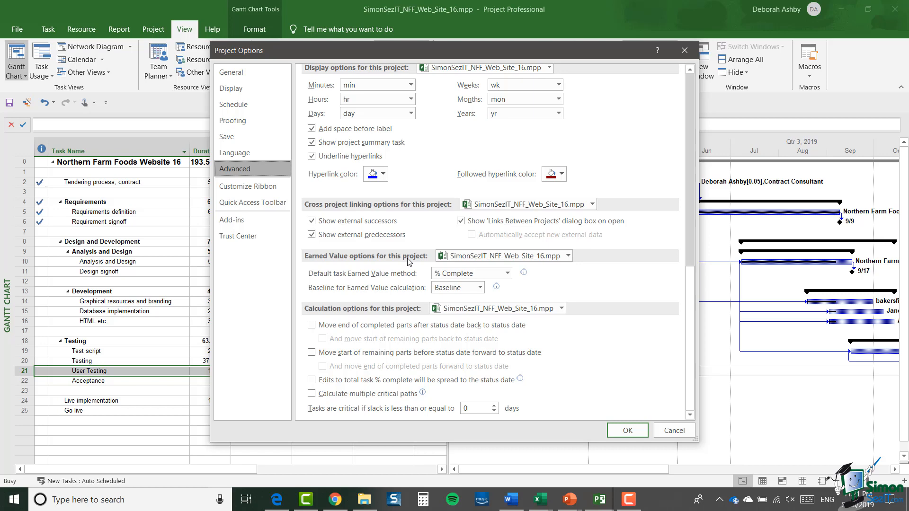
{"action": "left_click", "coordinate": [507, 275]}
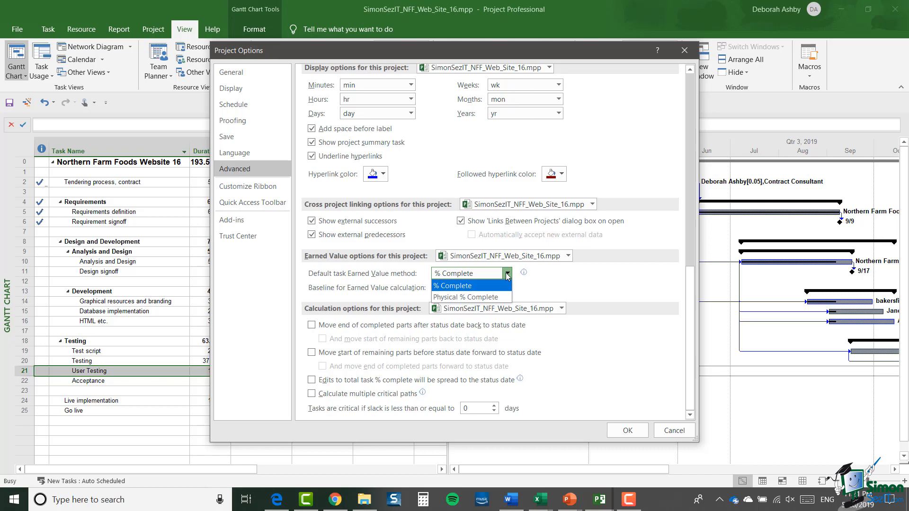
{"action": "left_click", "coordinate": [578, 288]}
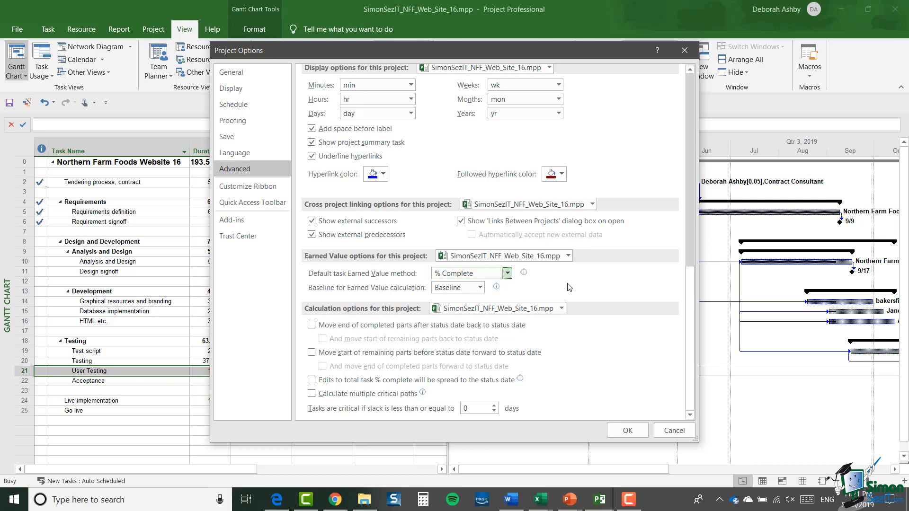
{"action": "left_click", "coordinate": [508, 273]}
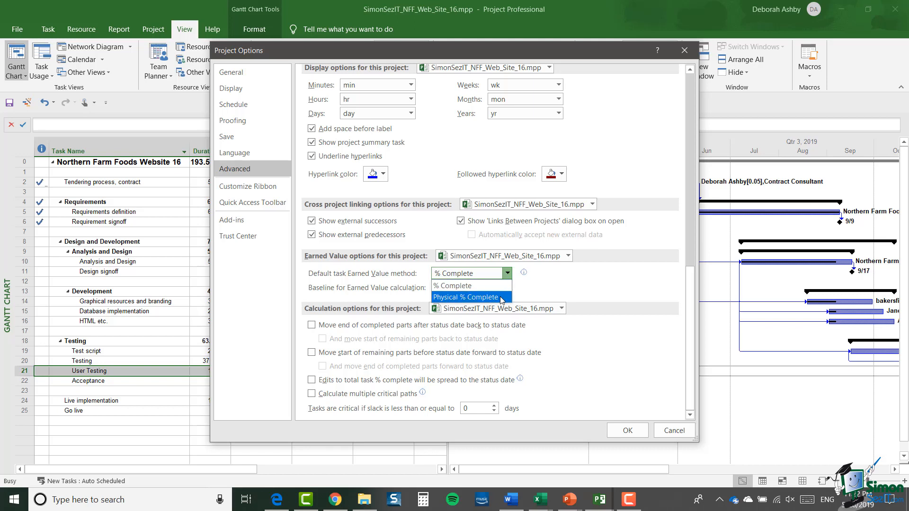
{"action": "left_click", "coordinate": [571, 287]}
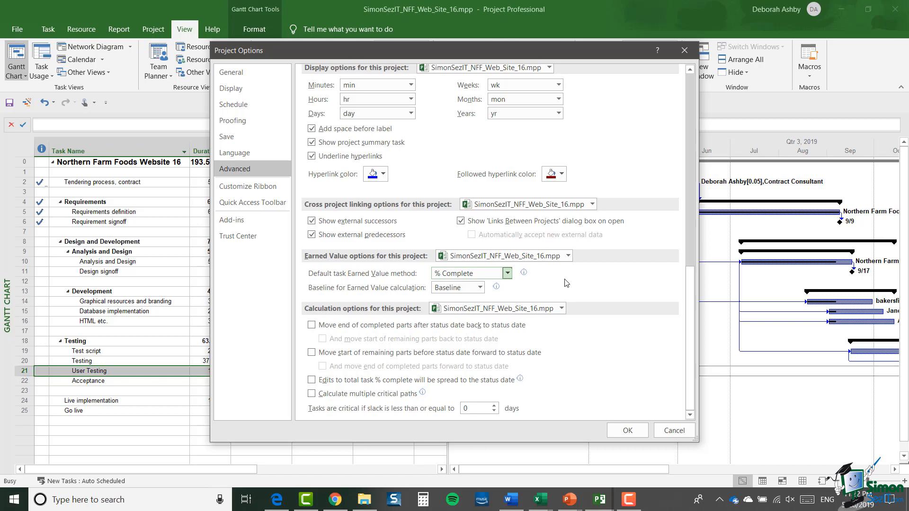
{"action": "left_click", "coordinate": [479, 288]}
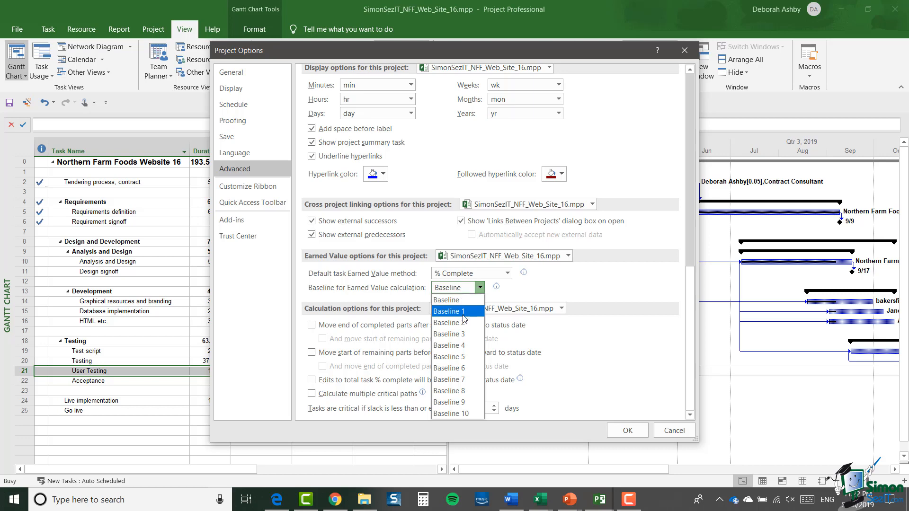
{"action": "left_click", "coordinate": [599, 298]}
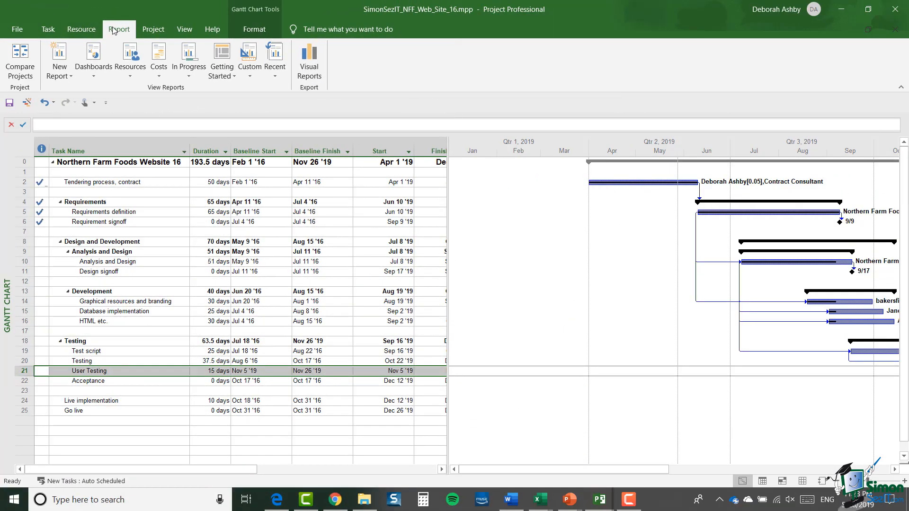
- Open the Earned Value Report from the cost reports and examine its Earned Value Over Time chart and description
{"action": "left_click", "coordinate": [159, 75]}
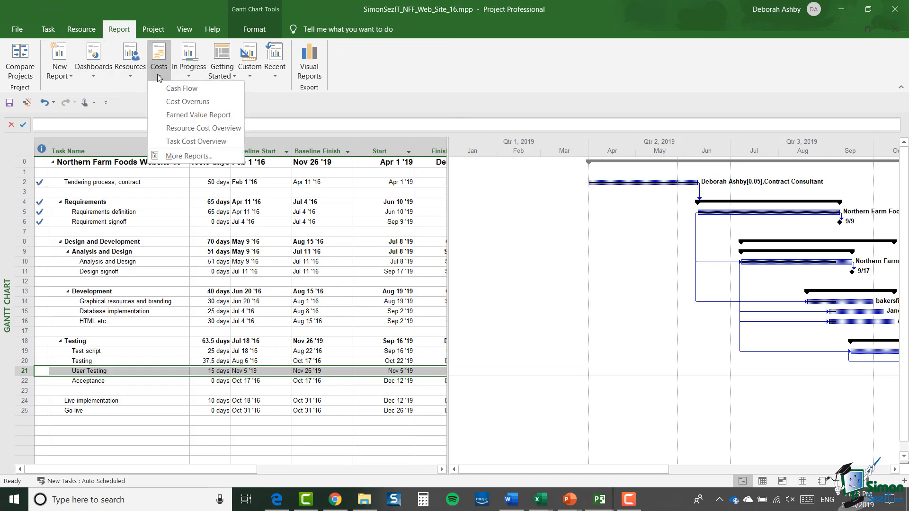
{"action": "left_click", "coordinate": [158, 115]}
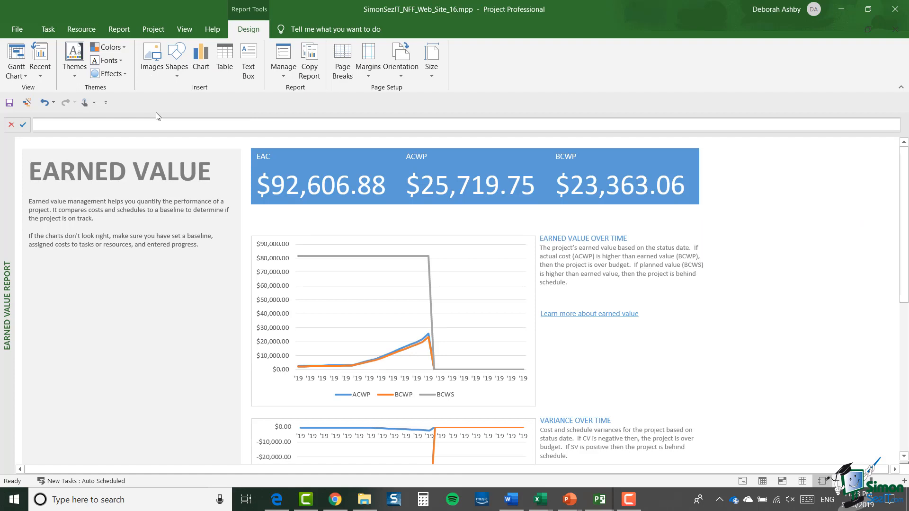
{"action": "left_click", "coordinate": [469, 278]}
{"action": "left_click_drag", "start_coordinate": [778, 201], "coordinate": [773, 363]}
{"action": "scroll", "coordinate": [642, 230], "scroll_direction": "up", "scroll_amount": 7}
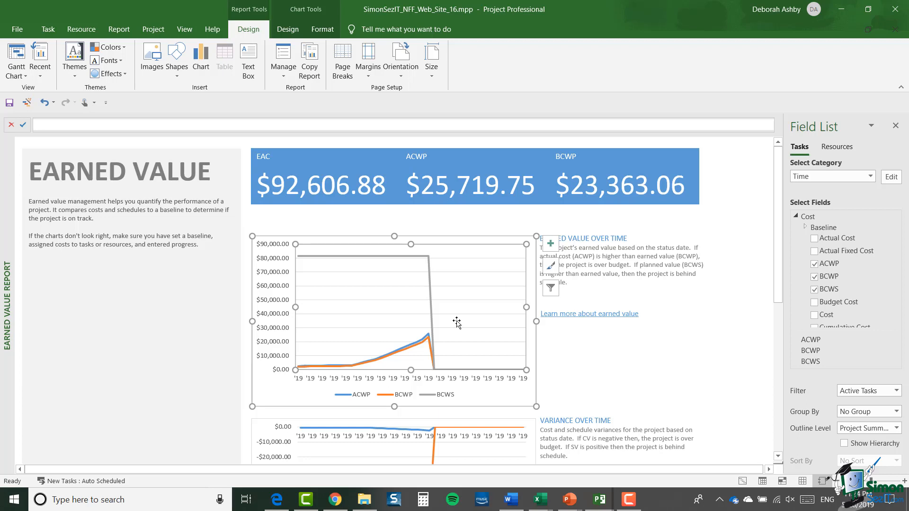
{"action": "left_click", "coordinate": [637, 288]}
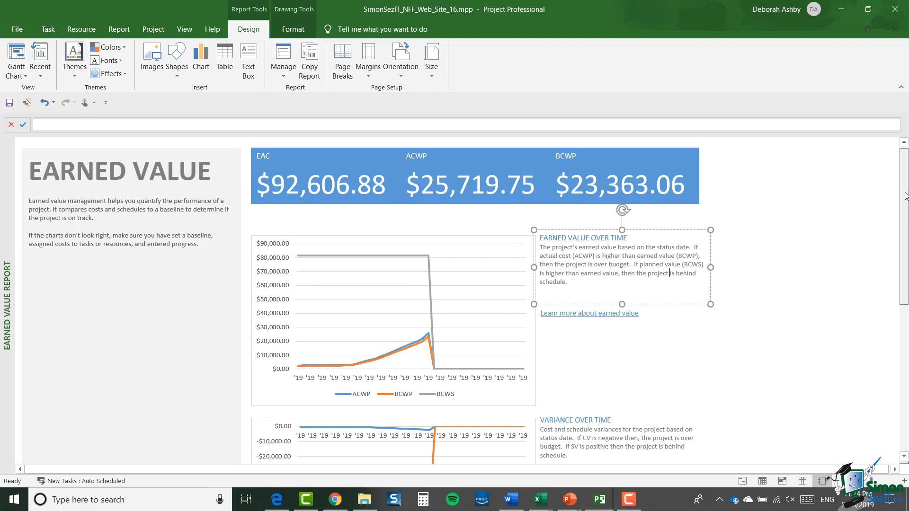
- Examine the Variance Over Time and Indices Over Time charts and their descriptions in the report
{"action": "left_click_drag", "start_coordinate": [905, 191], "coordinate": [893, 296]}
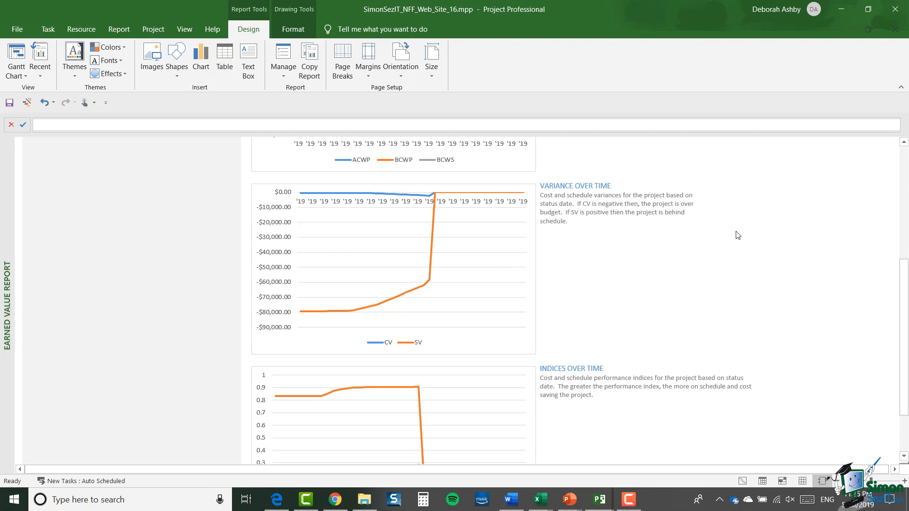
{"action": "left_click", "coordinate": [650, 203]}
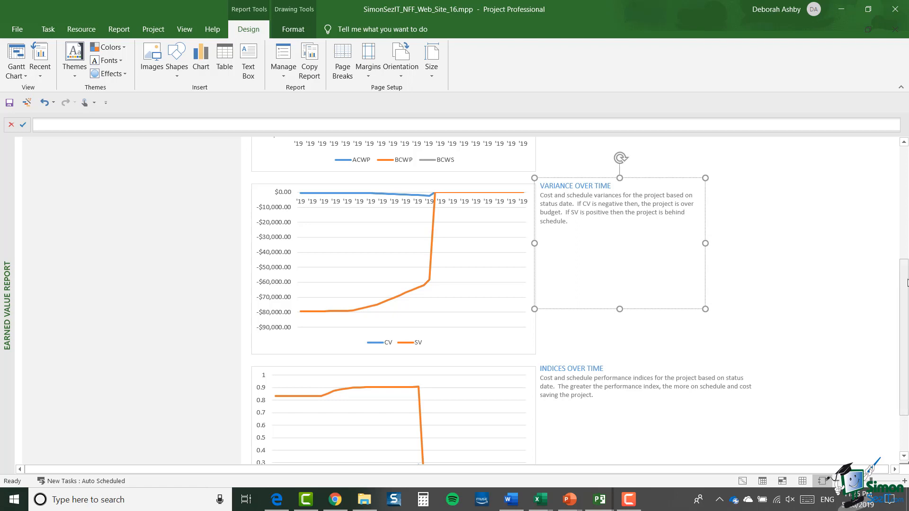
{"action": "scroll", "coordinate": [659, 224], "scroll_direction": "down", "scroll_amount": 3}
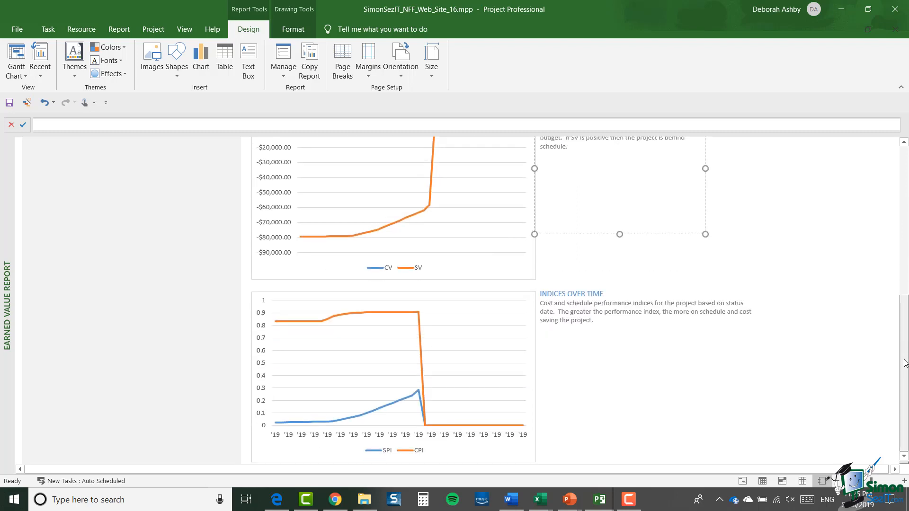
{"action": "left_click", "coordinate": [501, 341]}
{"action": "left_click", "coordinate": [622, 312]}
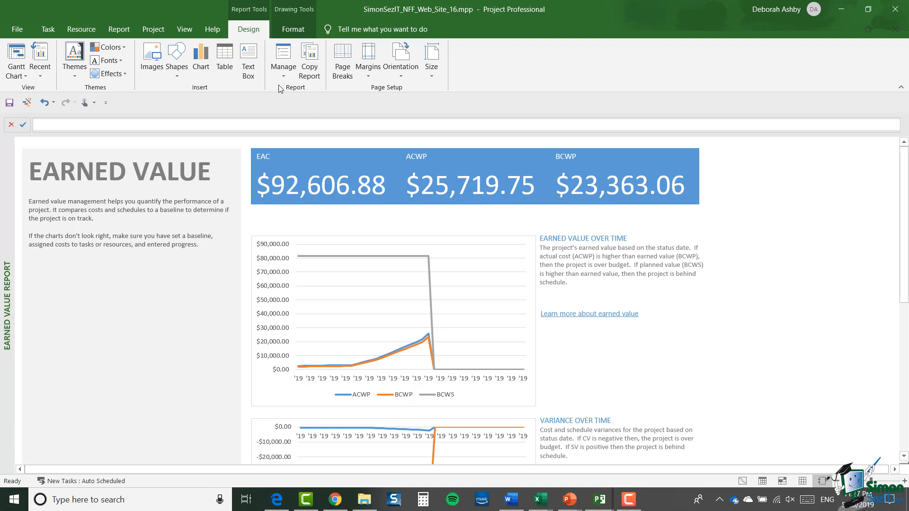
- Set the project's status date to September 20, 2019
{"action": "left_click", "coordinate": [153, 30]}
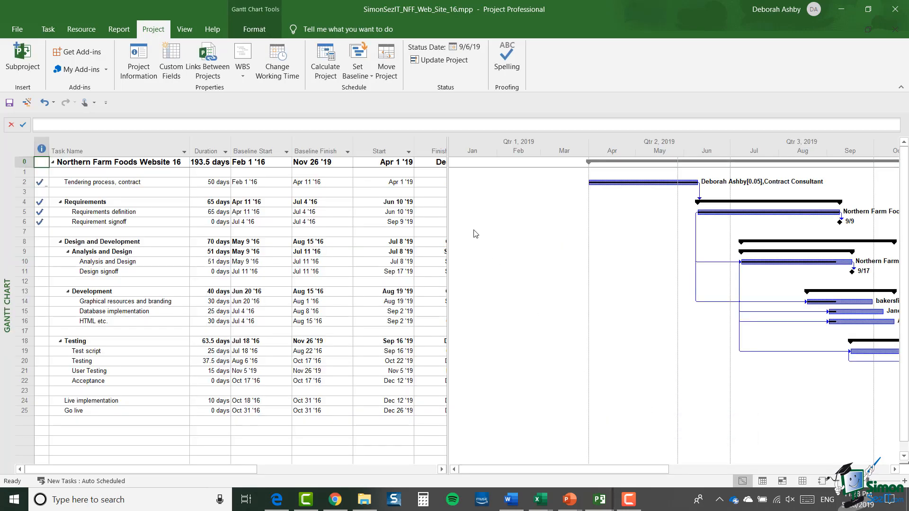
{"action": "left_click", "coordinate": [467, 47]}
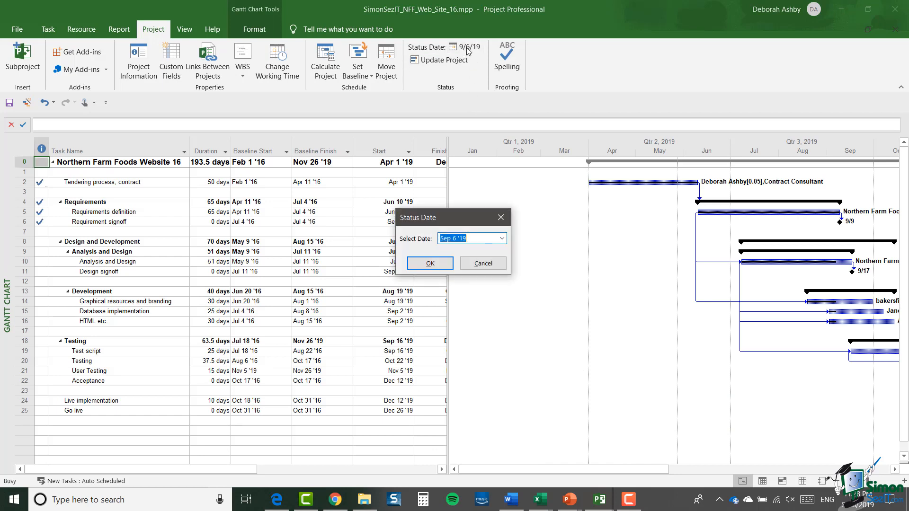
{"action": "left_click", "coordinate": [502, 238]}
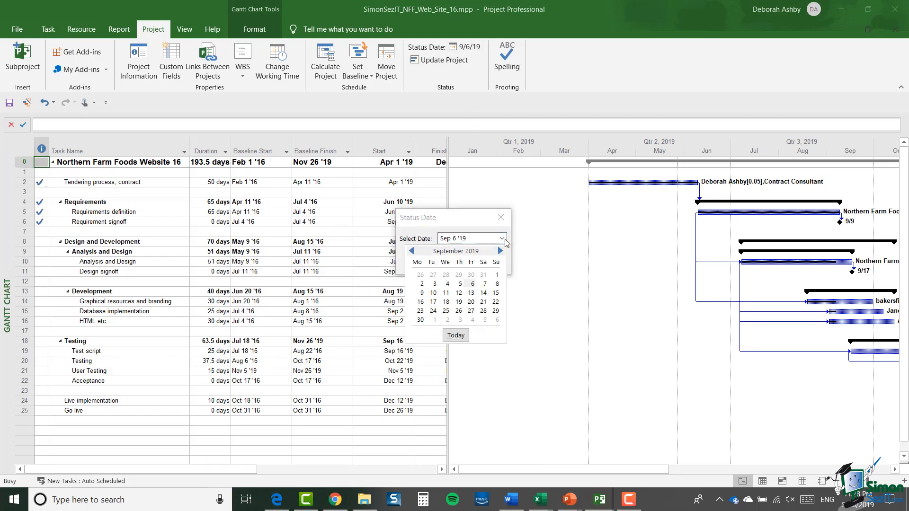
{"action": "left_click", "coordinate": [471, 303]}
{"action": "left_click", "coordinate": [432, 265]}
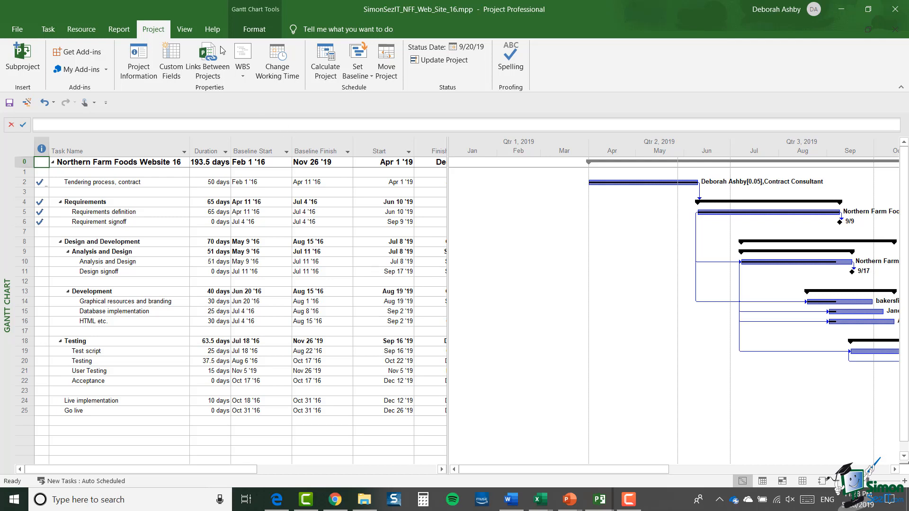
- Reopen the Earned Value Report to review its figures and charts for the new status date
{"action": "left_click", "coordinate": [116, 32]}
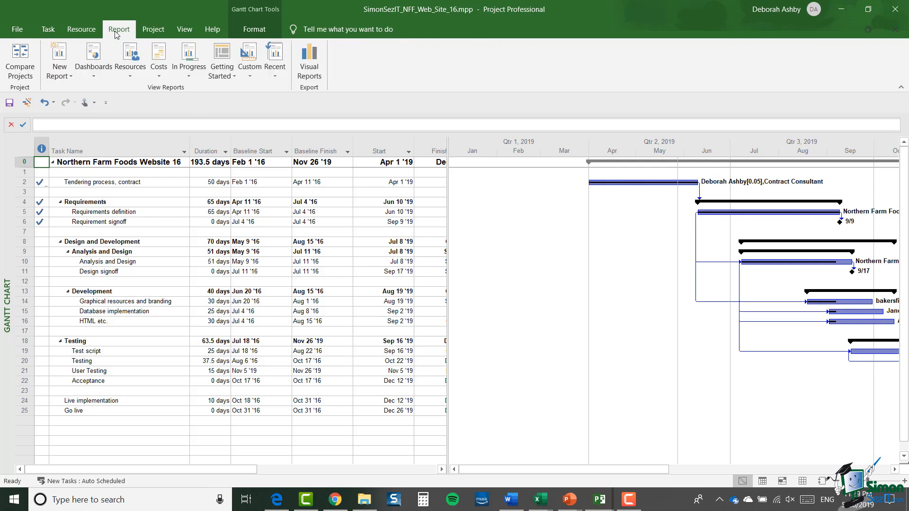
{"action": "left_click", "coordinate": [160, 76]}
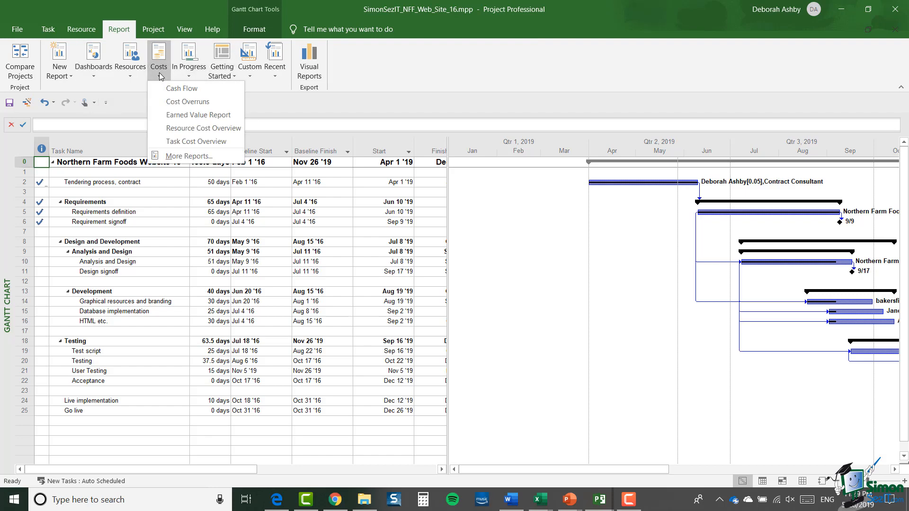
{"action": "left_click", "coordinate": [171, 116]}
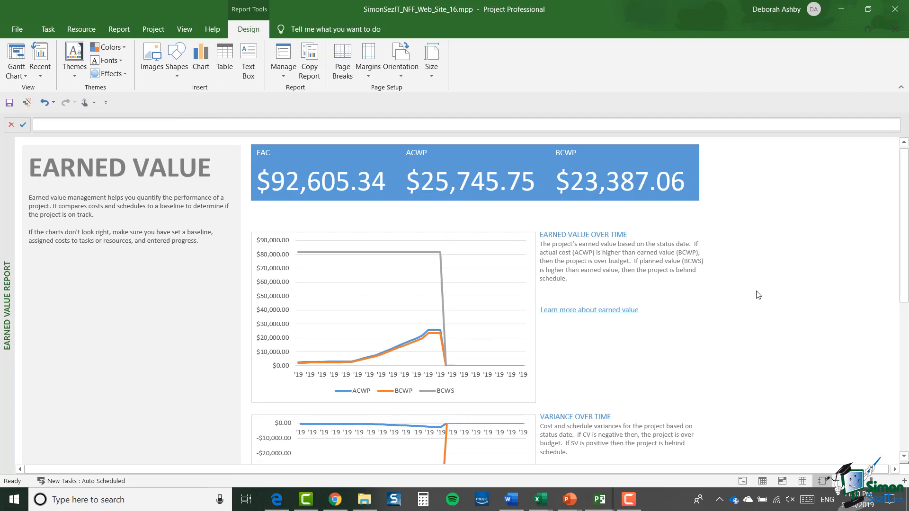
{"action": "scroll", "coordinate": [758, 294], "scroll_direction": "down", "scroll_amount": 1}
{"action": "scroll", "coordinate": [758, 295], "scroll_direction": "up", "scroll_amount": 1}
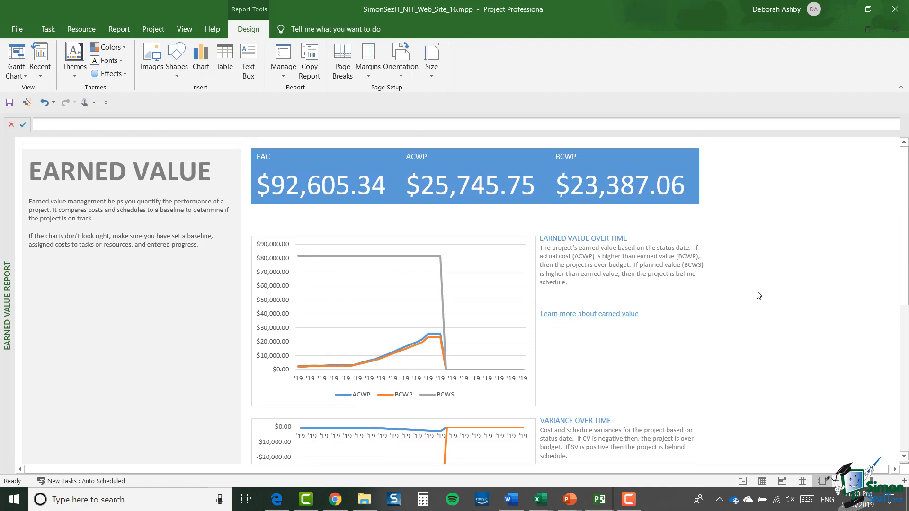